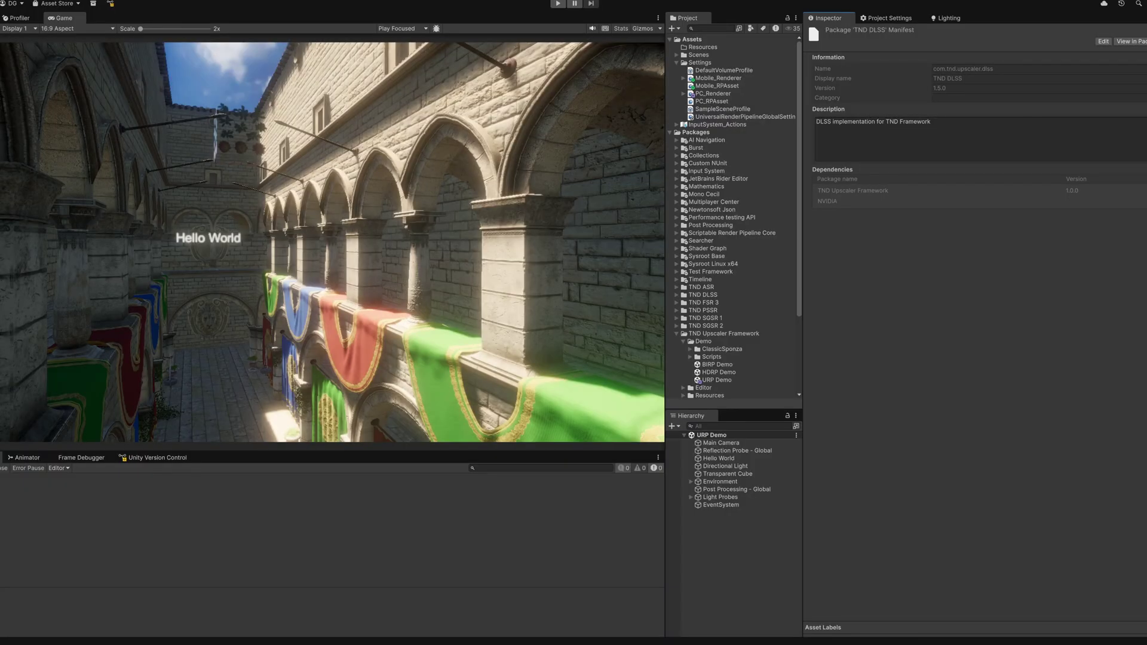
Open the Package Manager and inspect the installed TND DLSS package
left_click(143, 1)
left_click(182, 124)
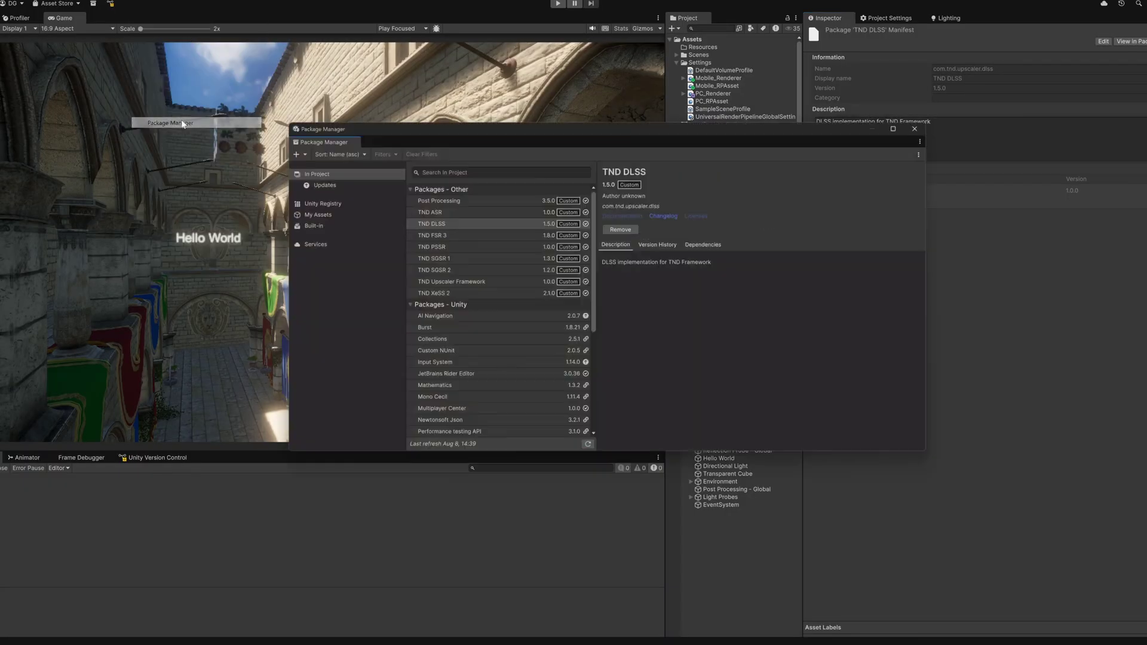
left_click(546, 224)
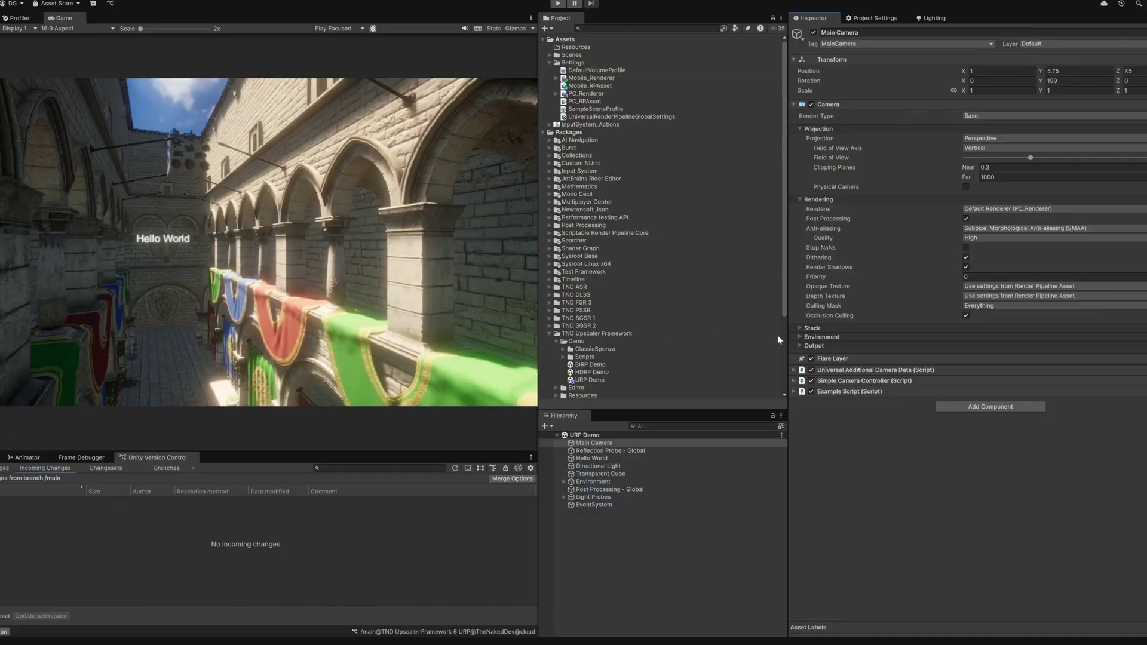
Add the TND Upscaler component to the Main Camera
left_click(980, 407)
type("tnd")
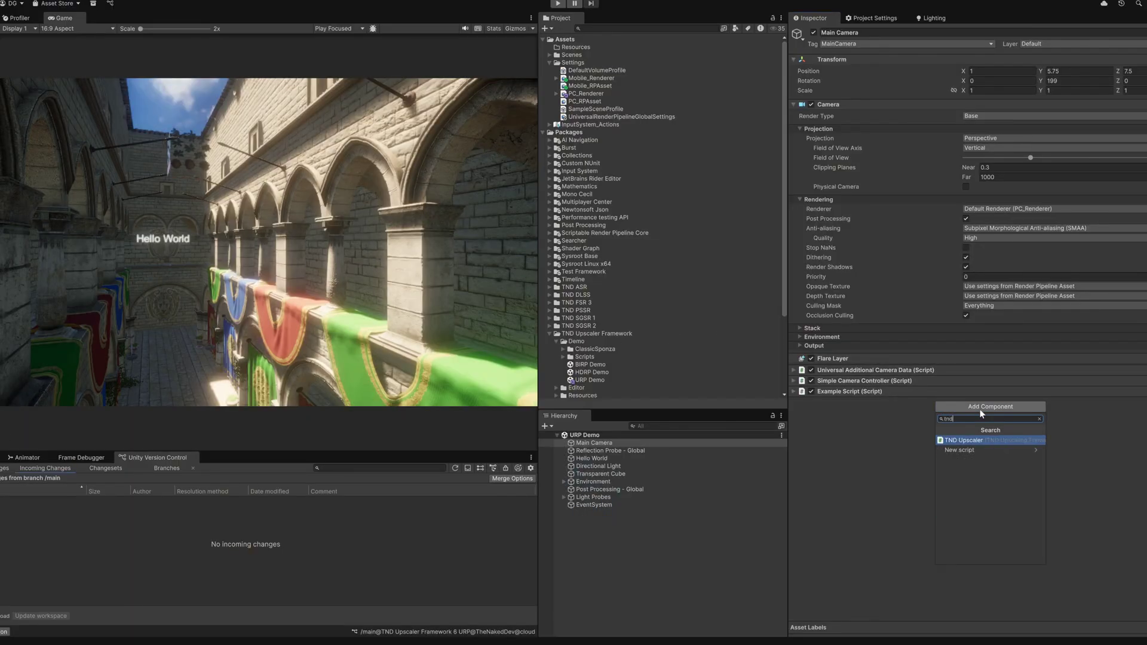
key("Return")
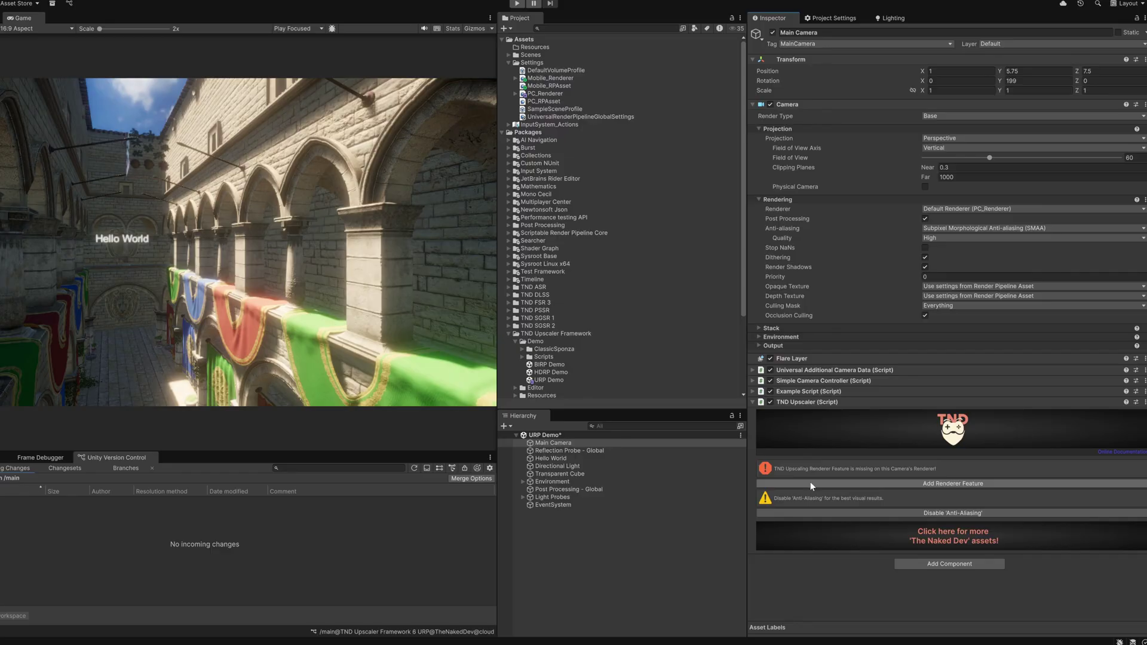
Add the missing TND Upscaling renderer feature from the TND Upscaler component and disable the camera's anti-aliasing
left_click(810, 483)
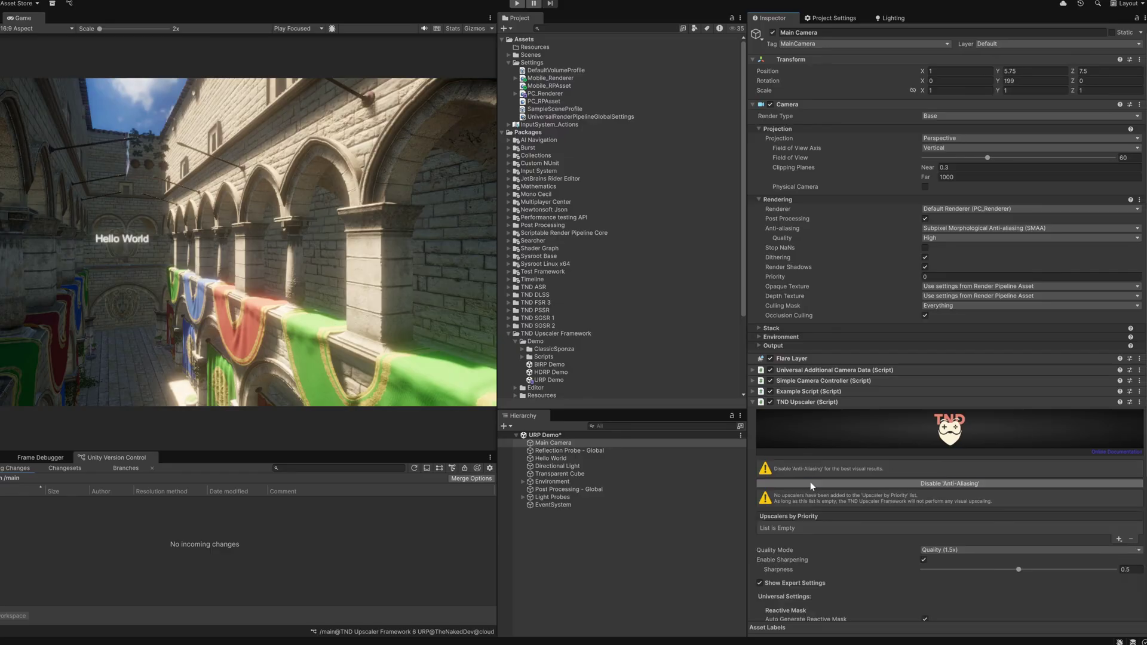
left_click(934, 484)
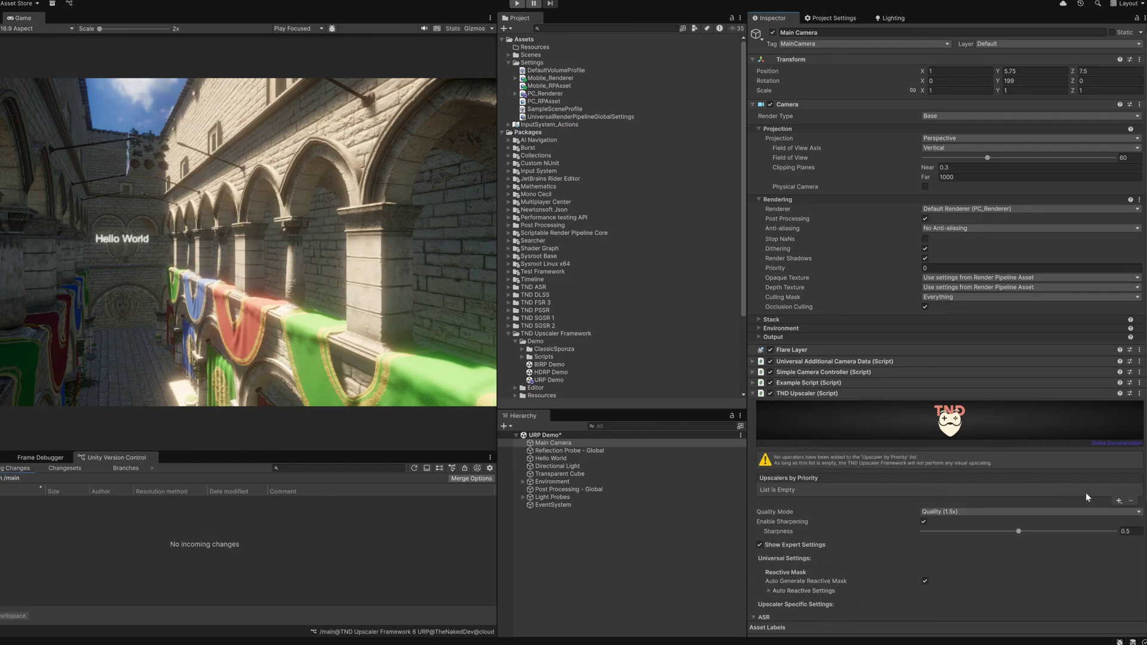
Add FSR 3.1, DLSS 3.7, SGSR 2.0, SGSR 1.1 and XeSS 2.1 to the TND Upscaler's Upscalers by Priority list
left_click(1118, 502)
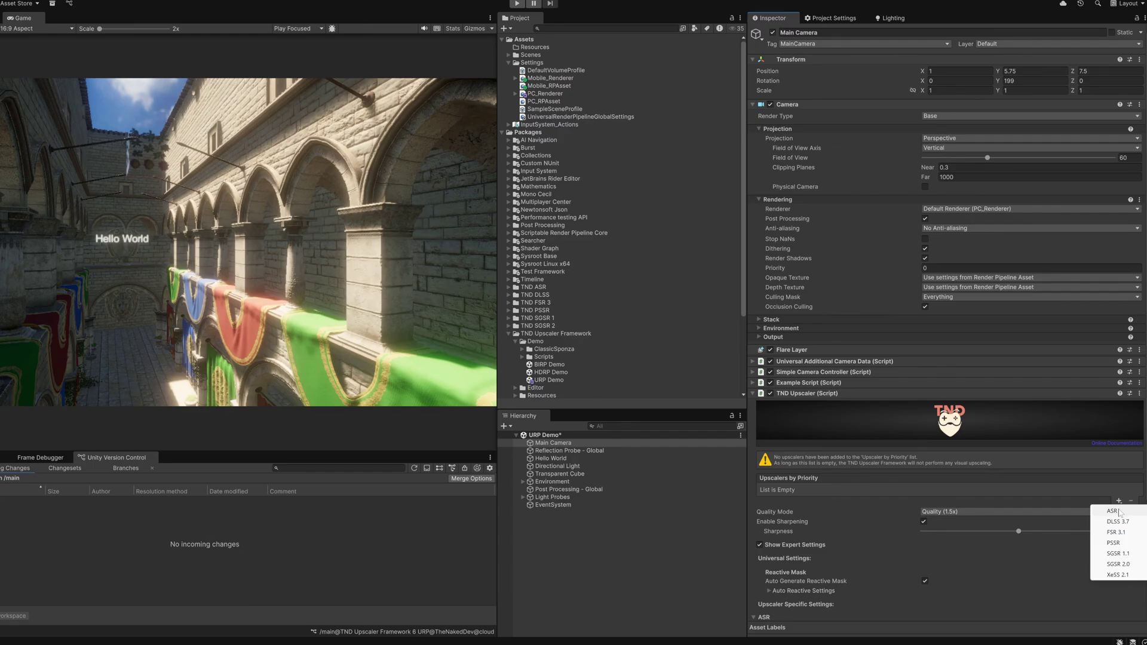
left_click(1116, 531)
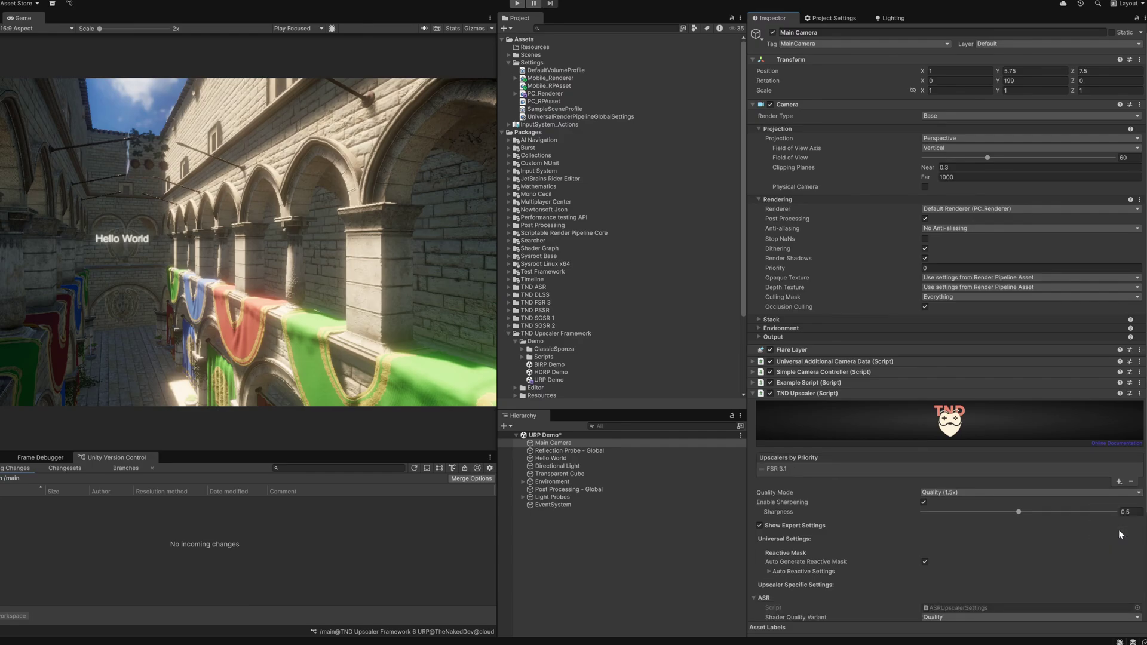
left_click(1119, 482)
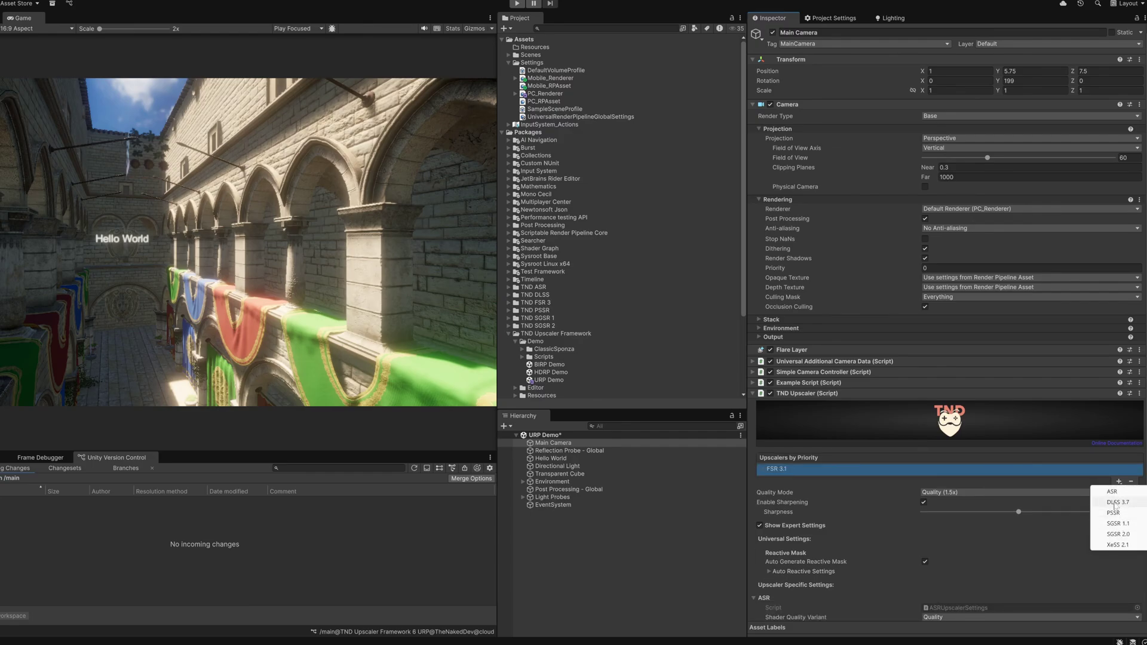
left_click(1115, 504)
left_click(1119, 493)
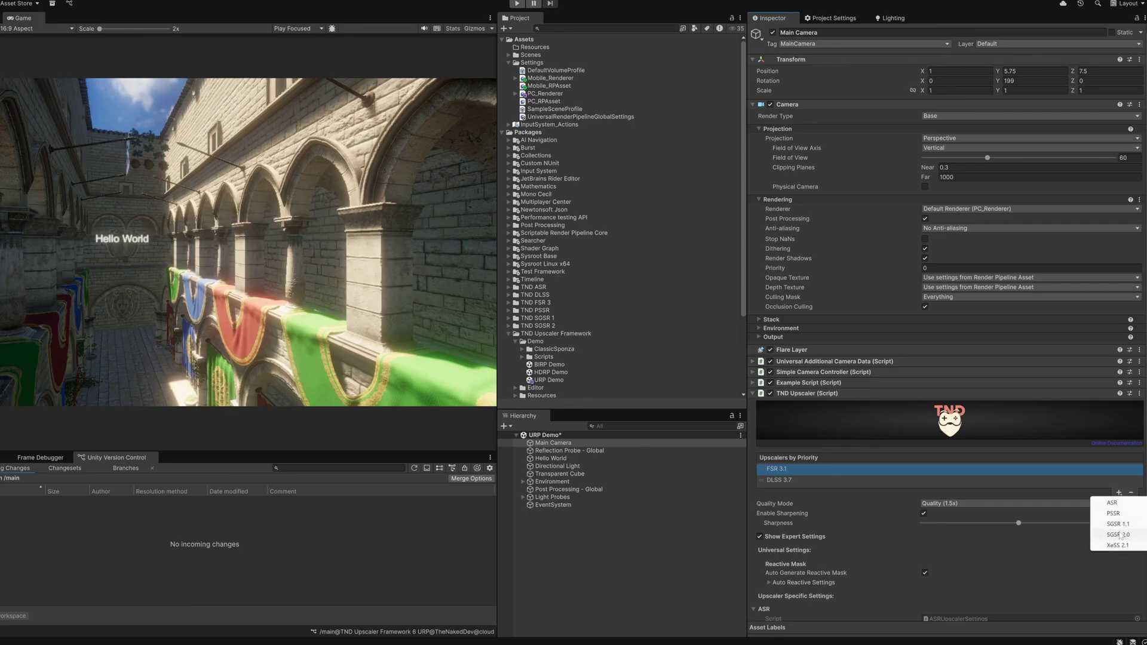
left_click(1118, 535)
left_click(1119, 504)
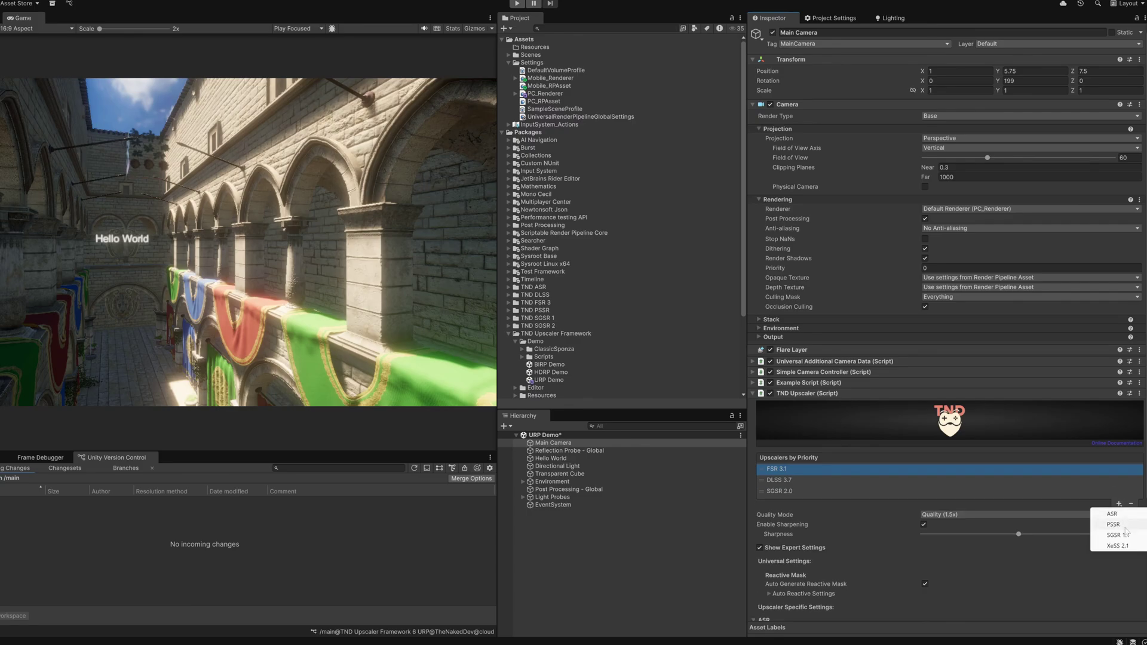
left_click(1123, 536)
left_click(1118, 514)
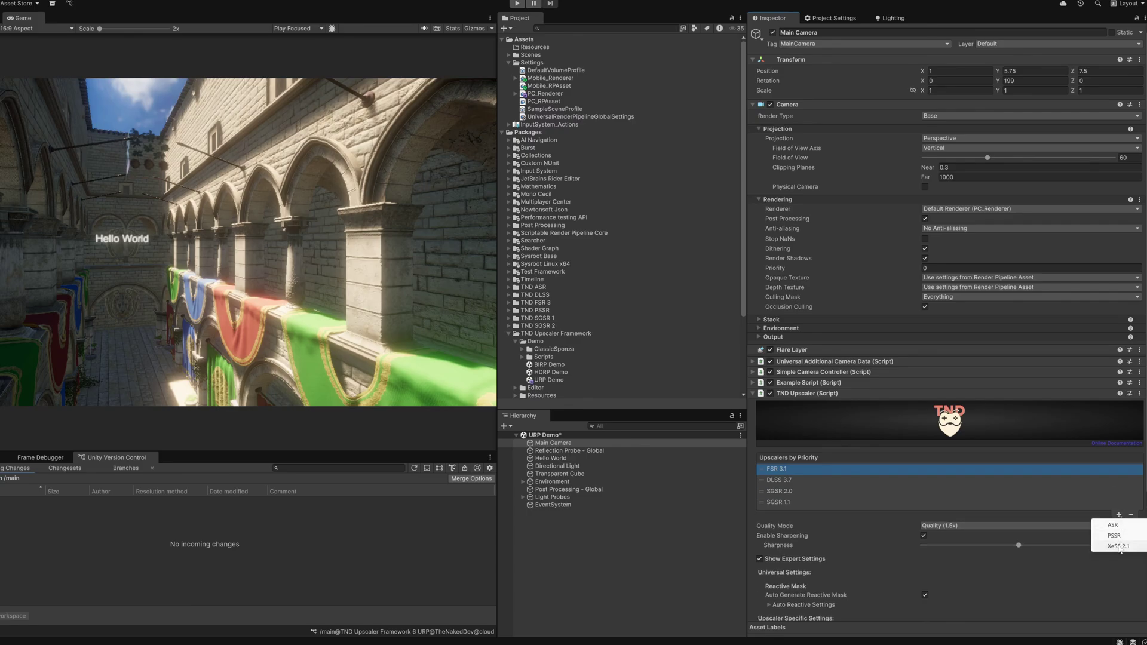
left_click(1122, 544)
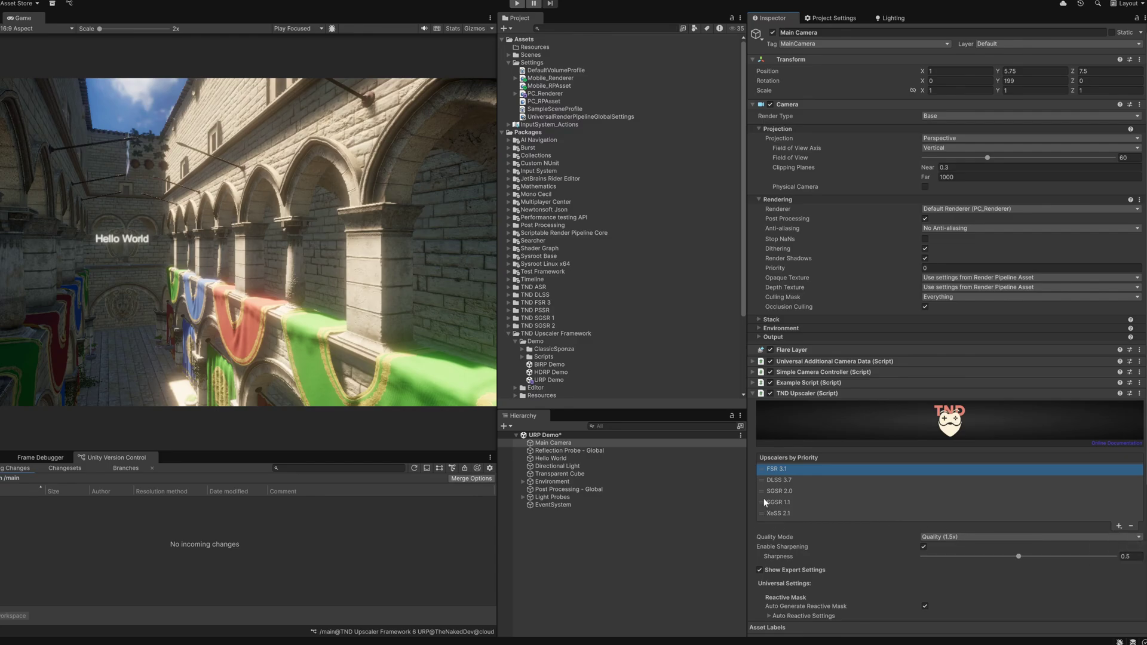
Reorder the Upscalers by Priority list so DLSS 3.7 comes first and XeSS 2.1 second, ahead of FSR 3.1
left_click_drag(761, 482, 761, 470)
left_click_drag(763, 513, 762, 480)
Run the scene with the game view scaled to 10x and cycle Quality Mode through Quality, Balanced, Performance and Ultra Performance (3x)
key("ctrl+p")
left_click_drag(101, 30, 178, 27)
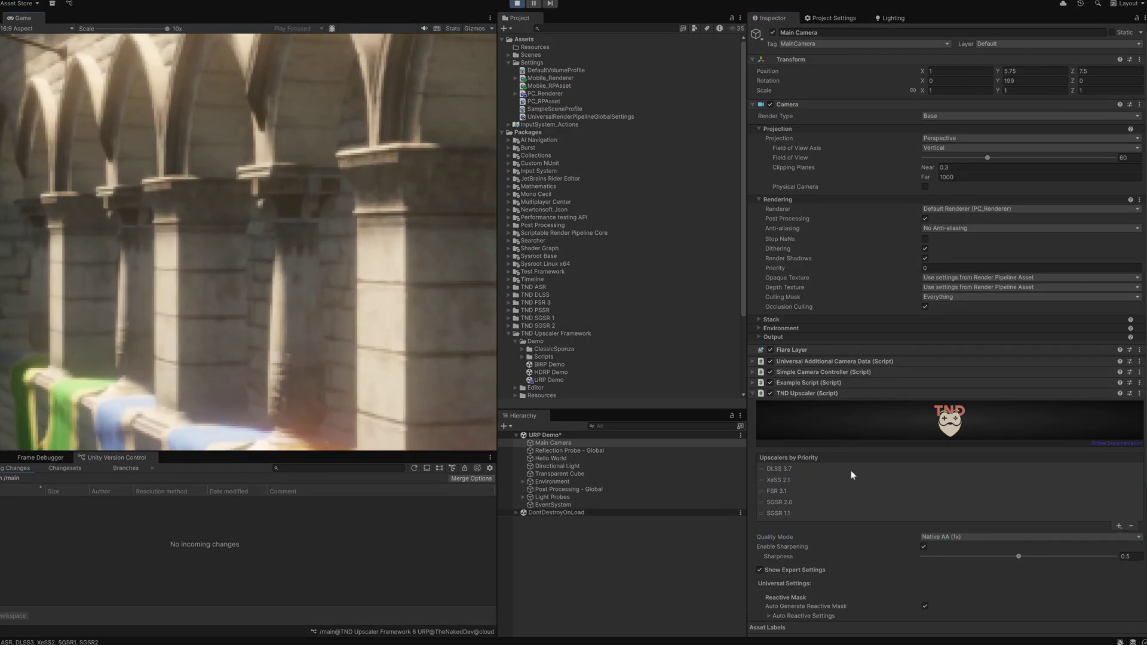
left_click(944, 538)
left_click(954, 572)
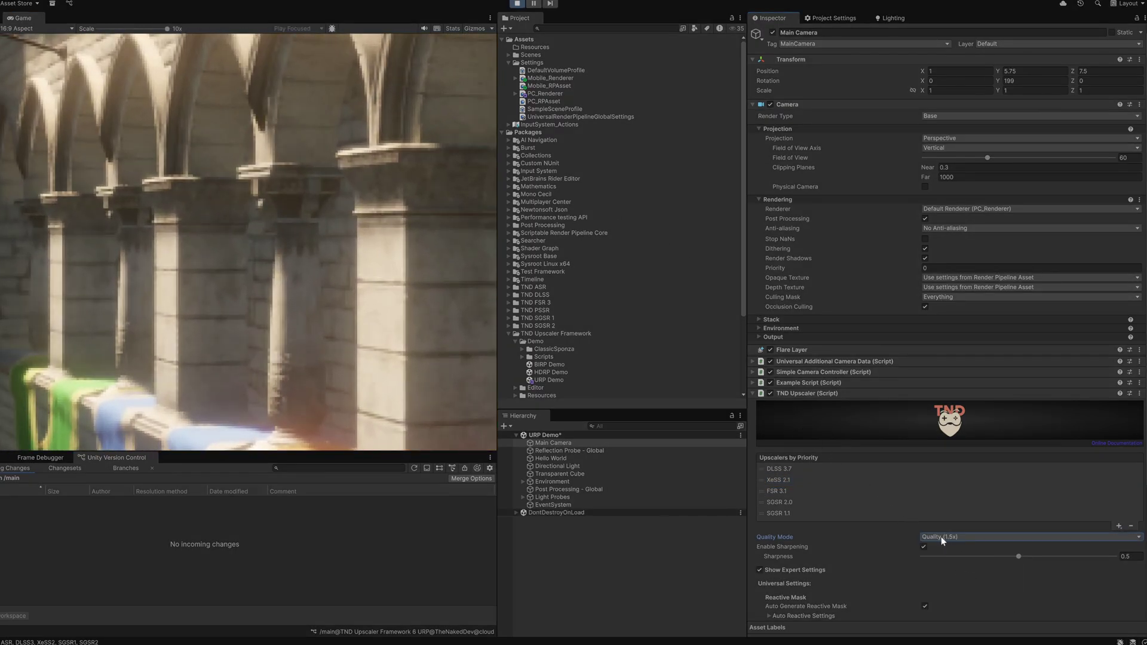
left_click(944, 537)
left_click(954, 582)
left_click(942, 537)
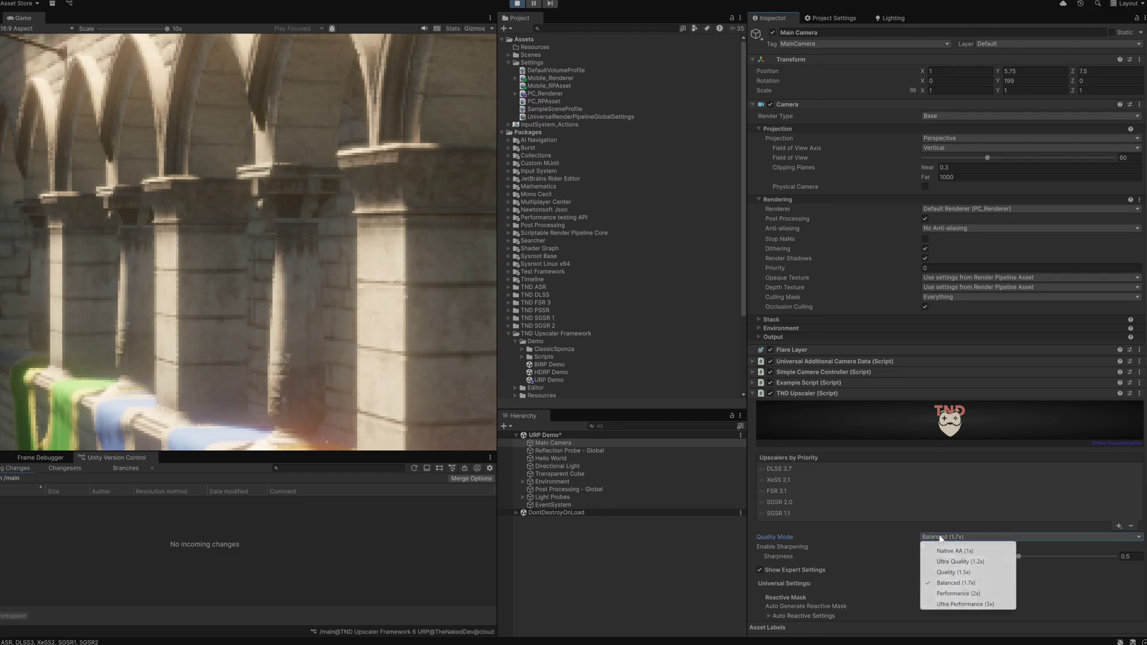
left_click(957, 593)
left_click(943, 538)
left_click(955, 603)
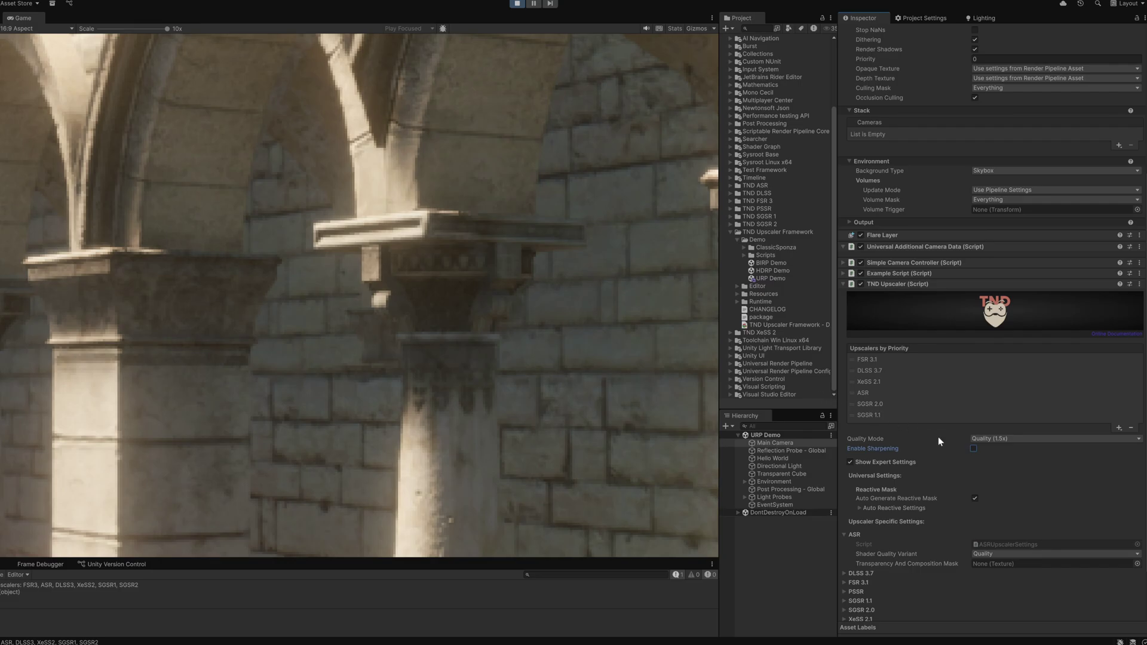
Toggle Enable Sharpening on the TND Upscaler on and off to compare the rendered image
left_click(973, 448)
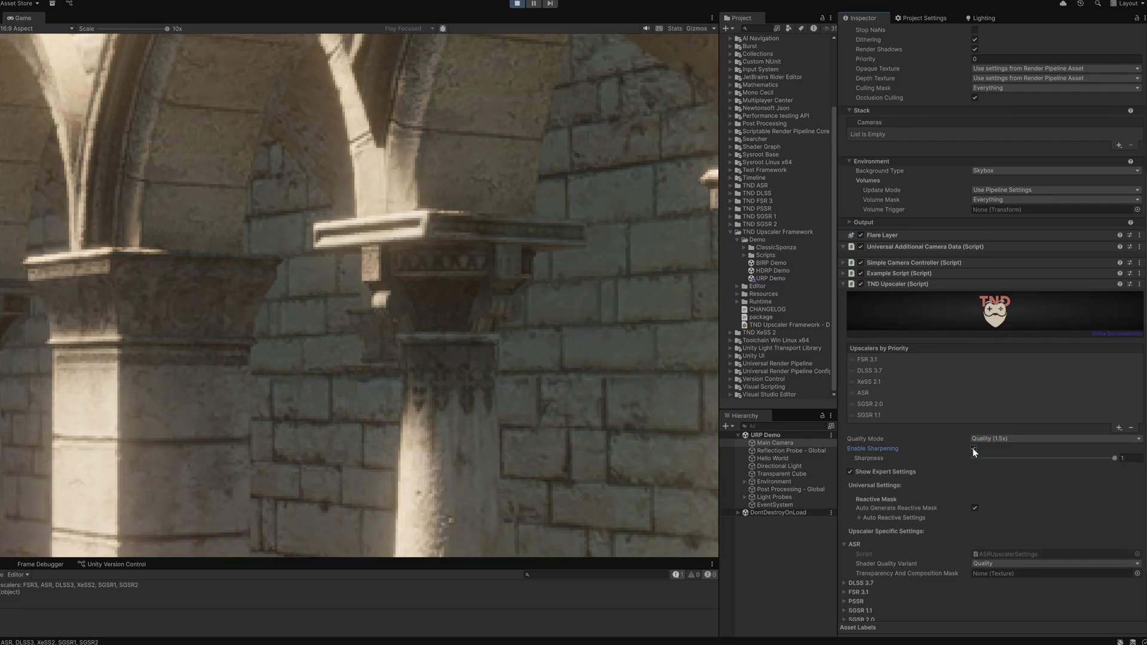
left_click(973, 448)
left_click(973, 448)
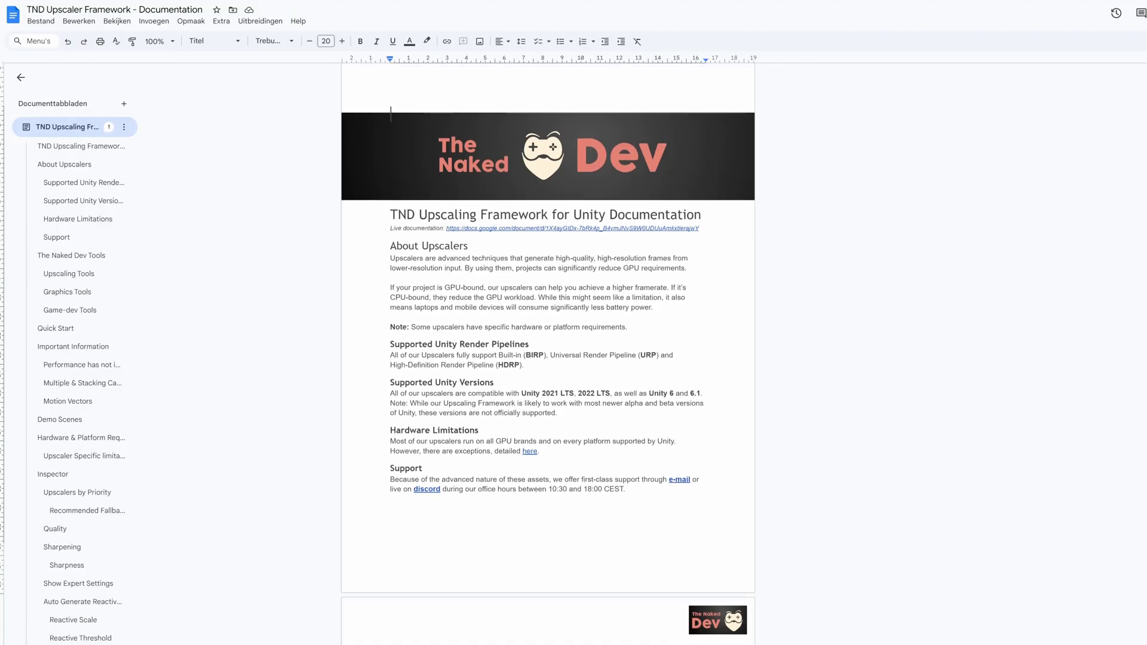
Skim the TND Upscaler Framework documentation in Google Docs, from the upscaler overview through the table of contents
scroll(548, 352, "down", 15)
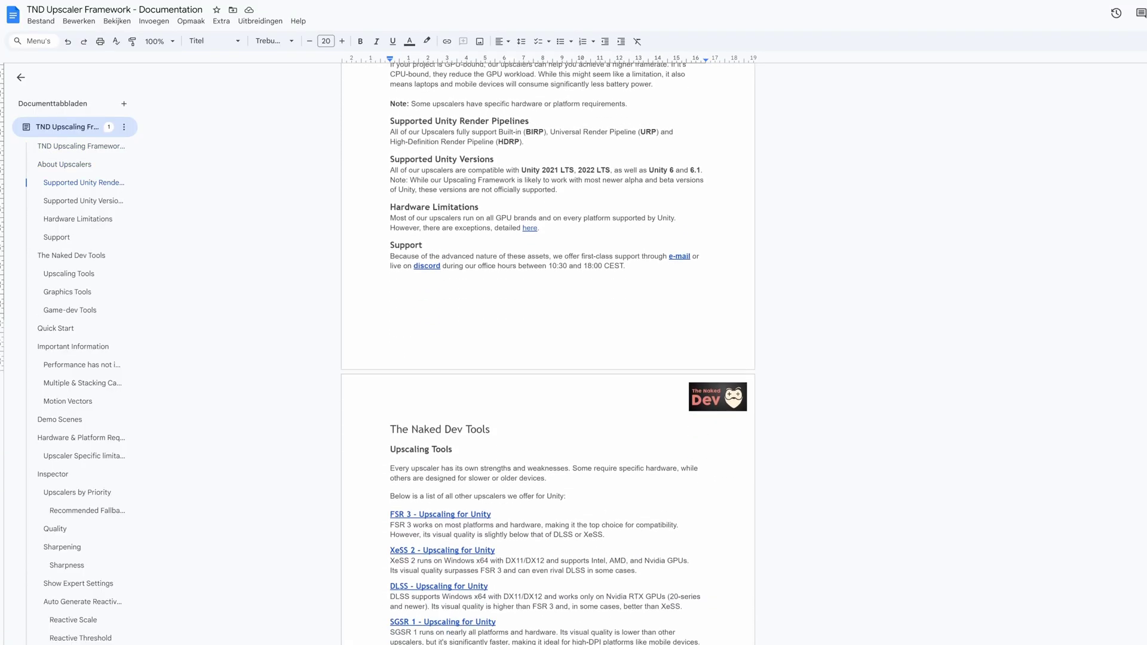
scroll(547, 352, "down", 20)
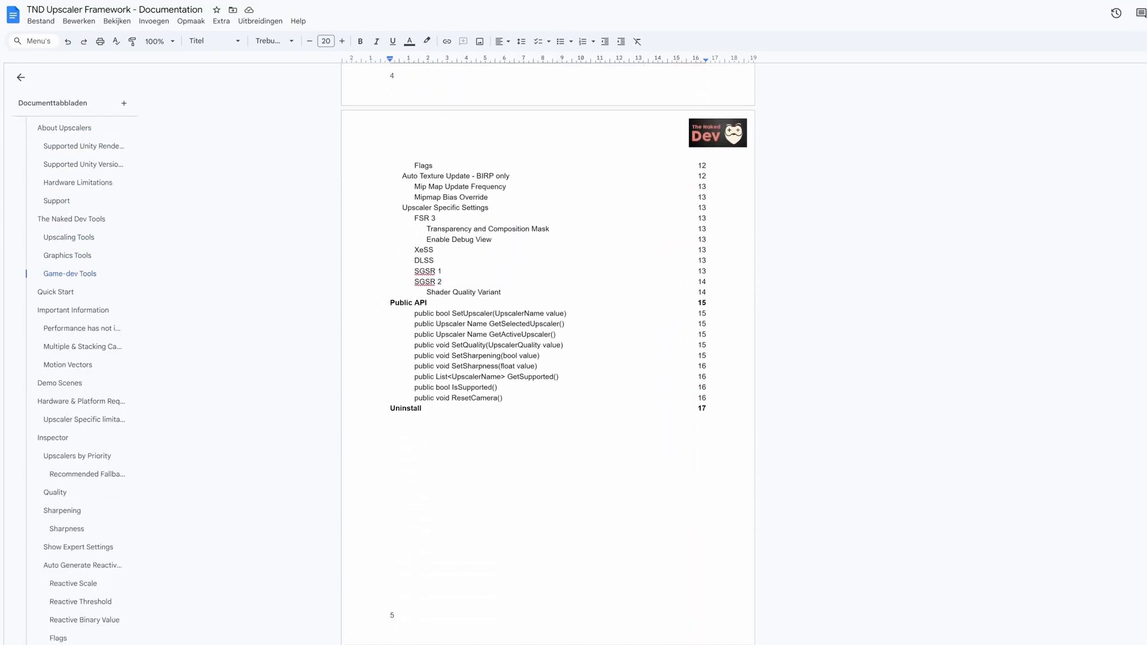
scroll(547, 353, "down", 18)
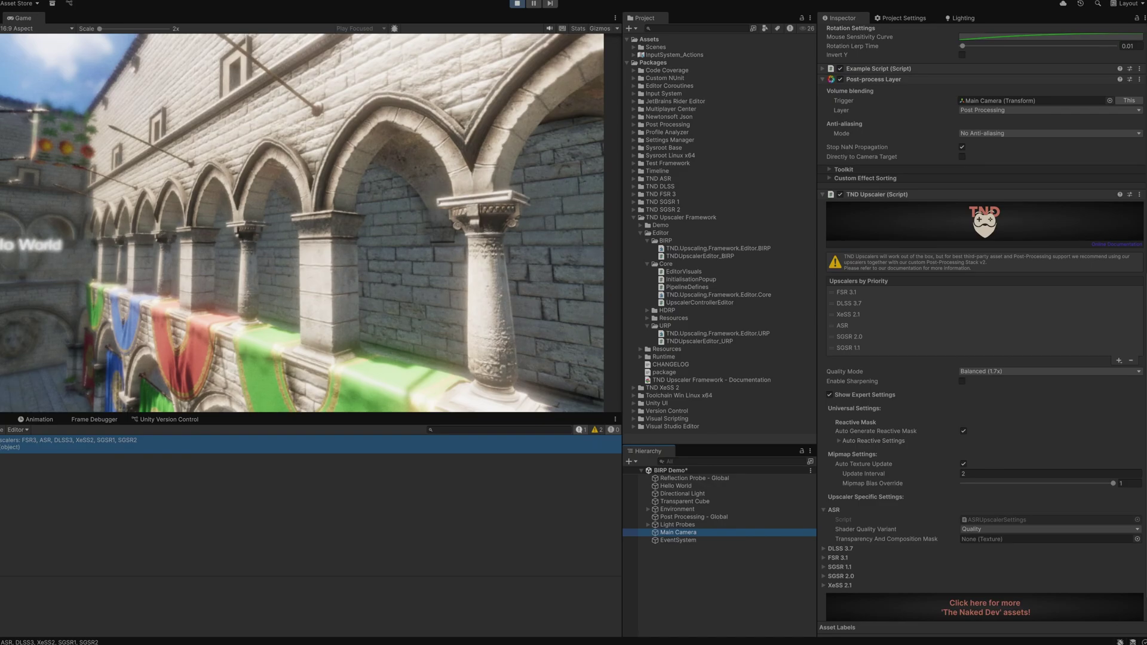
Inspect the Post Processing - Global volume, and compare the Main Camera's image with the TND Upscaler component disabled and re-enabled
left_click(703, 517)
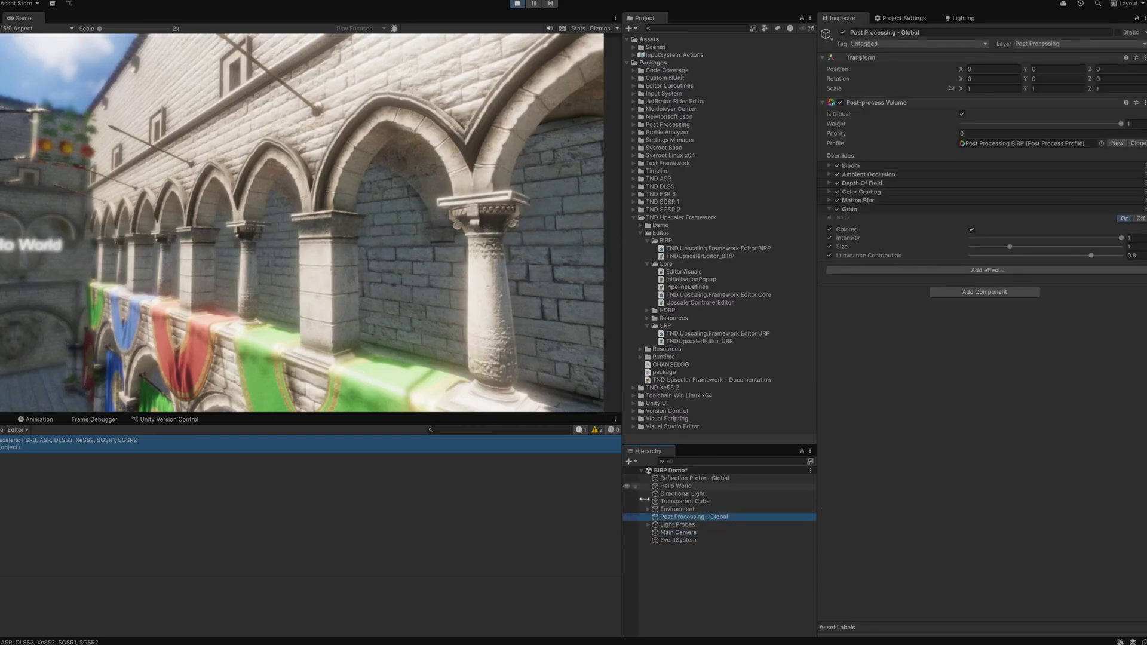
left_click(689, 532)
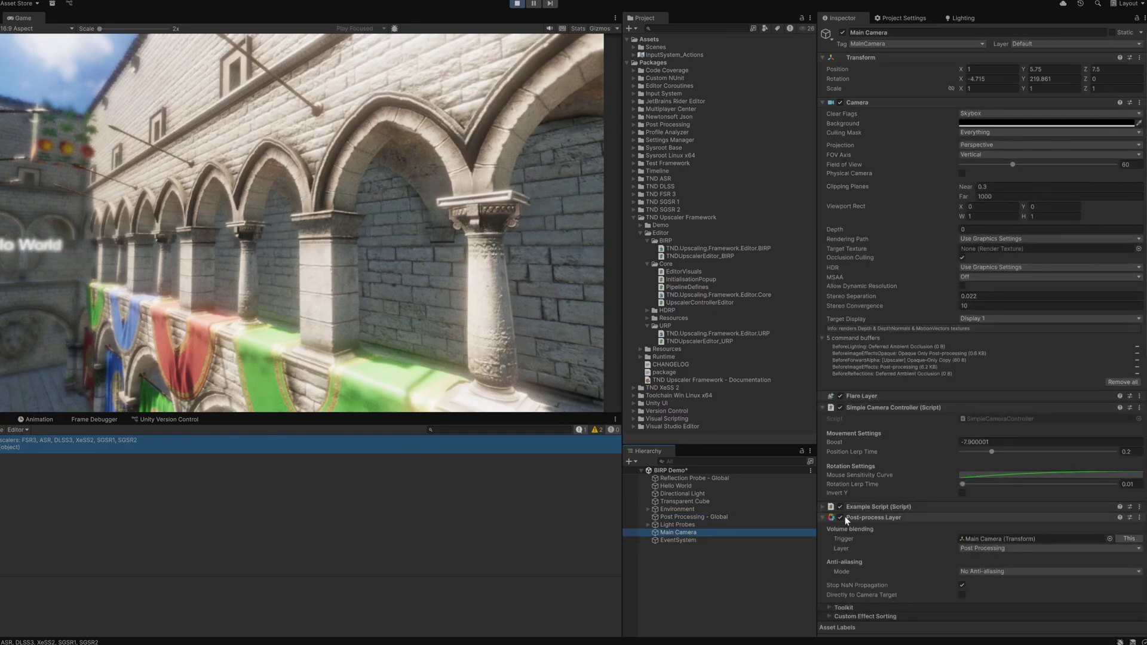
scroll(845, 516, "down", 5)
left_click(839, 424)
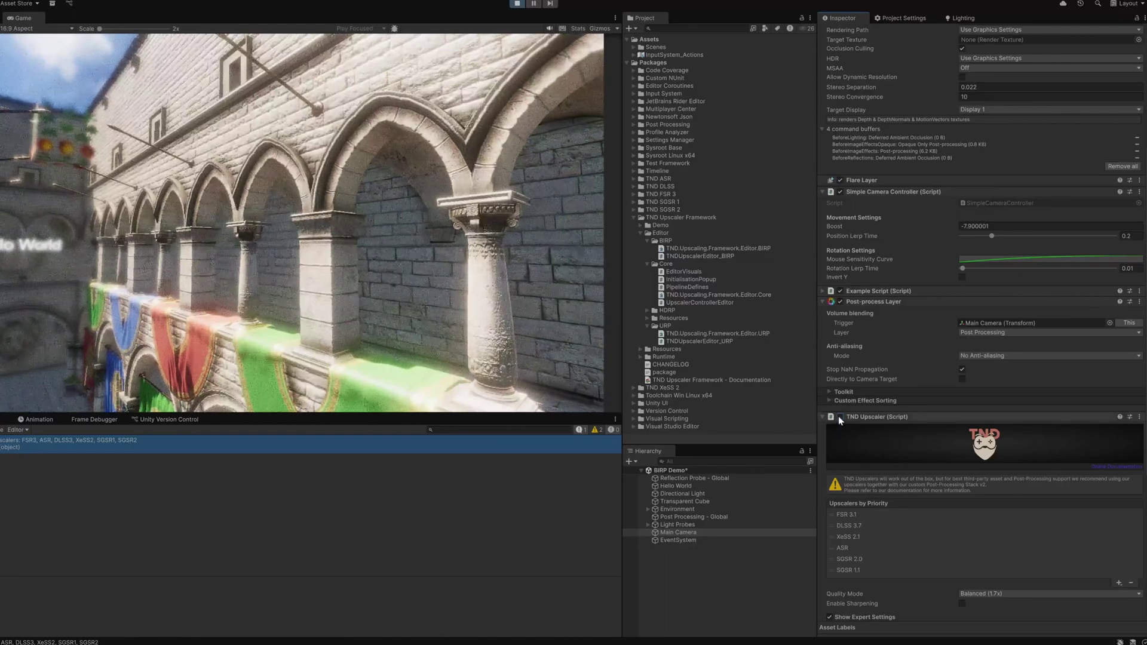
left_click(839, 416)
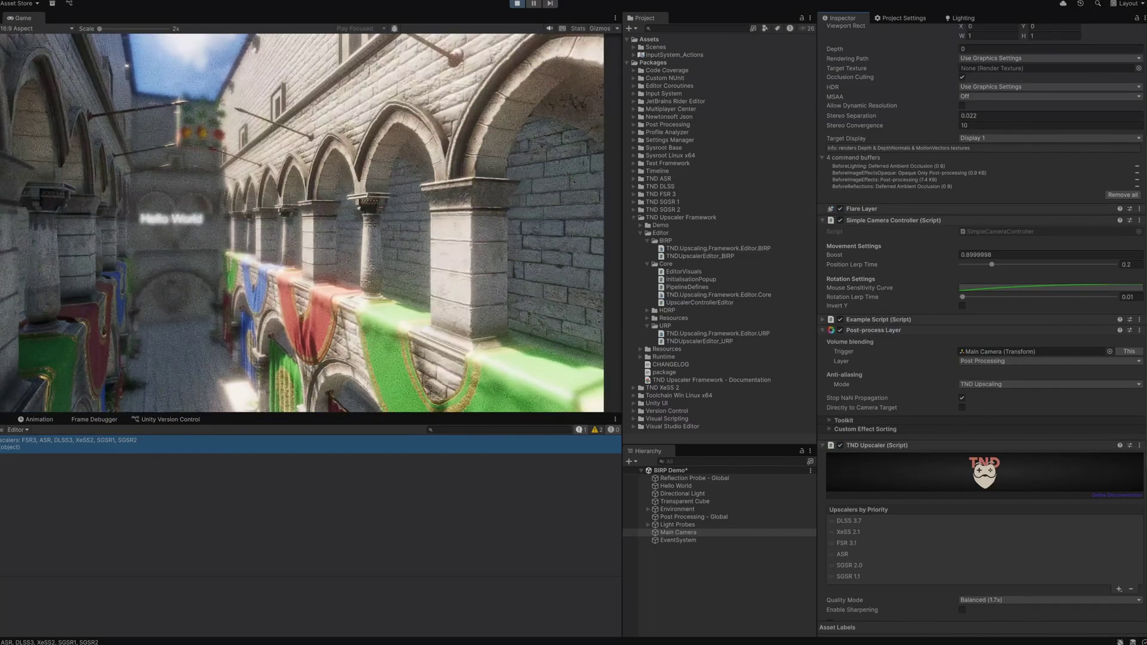
scroll(980, 358, "down", 5)
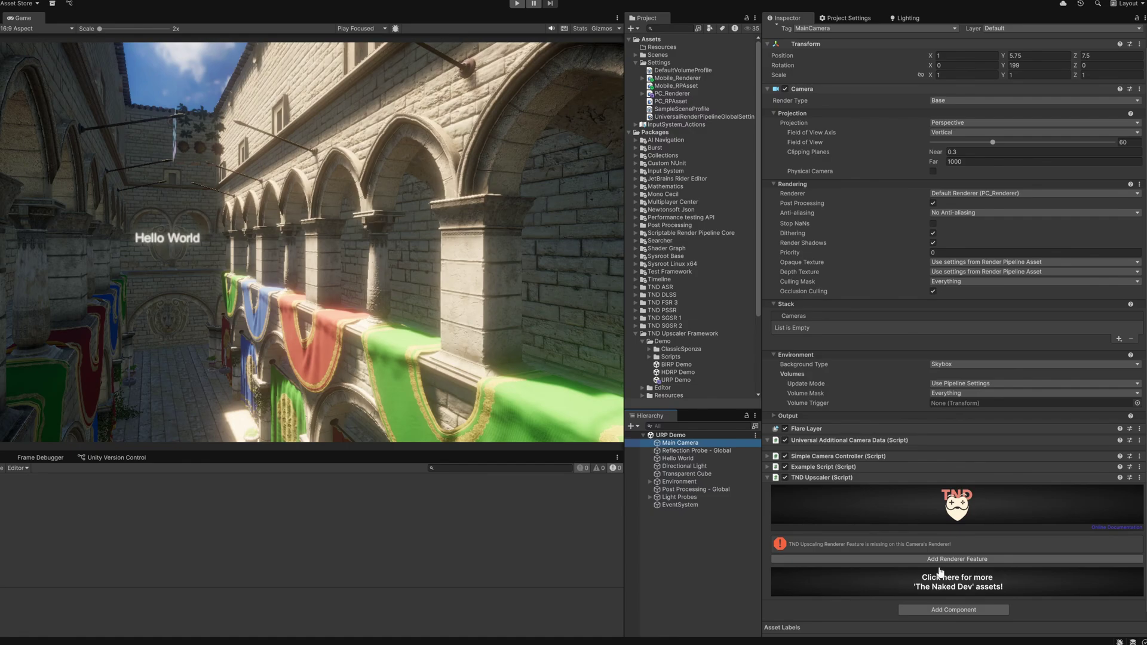
Add the missing TND Upscaling renderer feature to the URP Demo camera's renderer and check it in the PC_Renderer asset
left_click(954, 560)
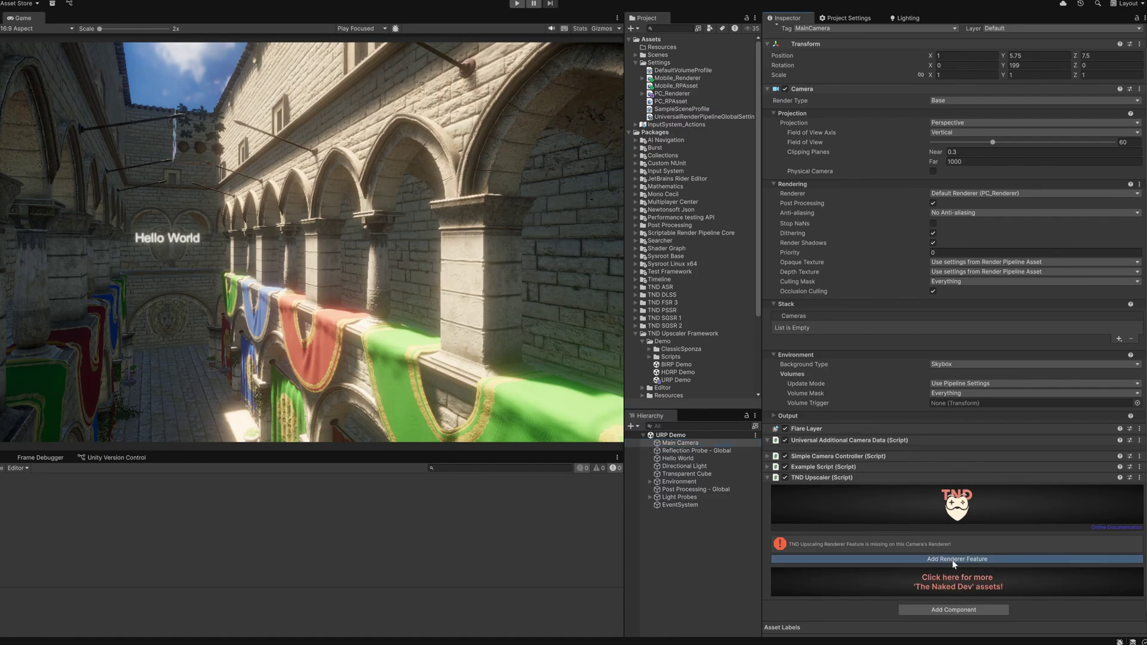
left_click(678, 95)
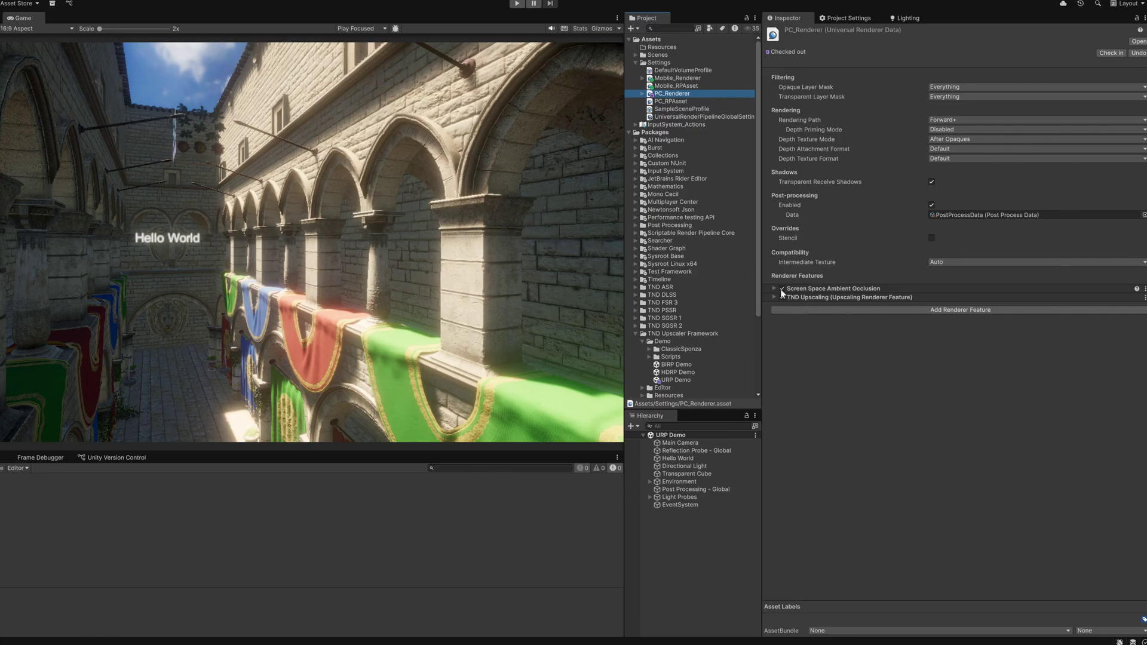
Add the Upscaling Renderer Feature to the Mobile_Renderer asset
left_click(677, 79)
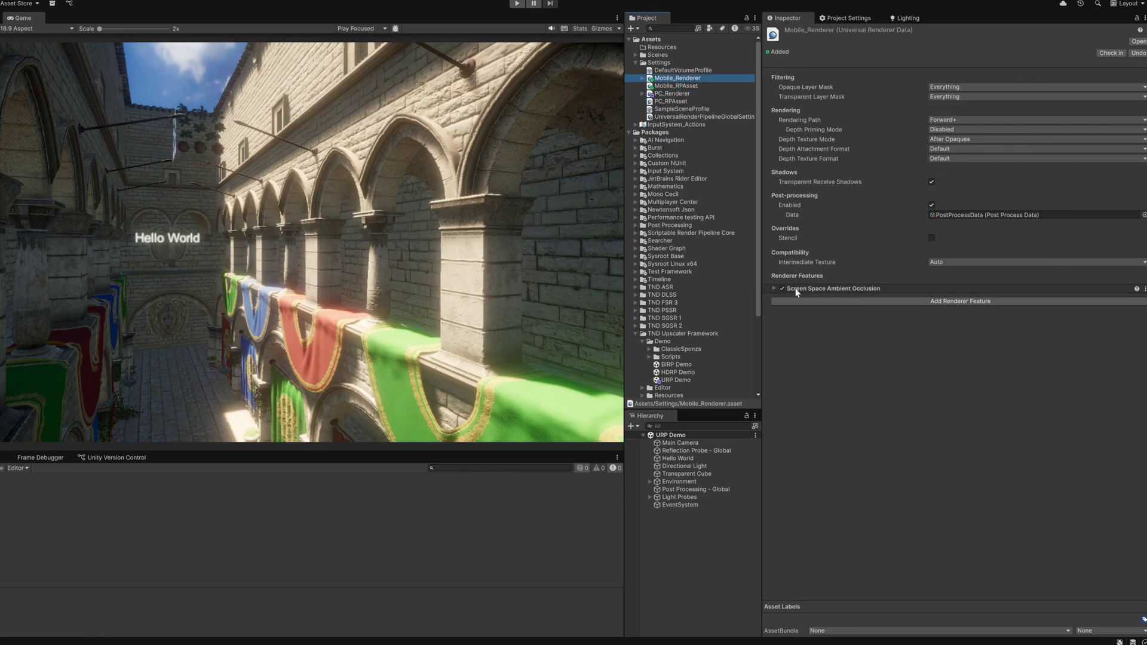
left_click(846, 302)
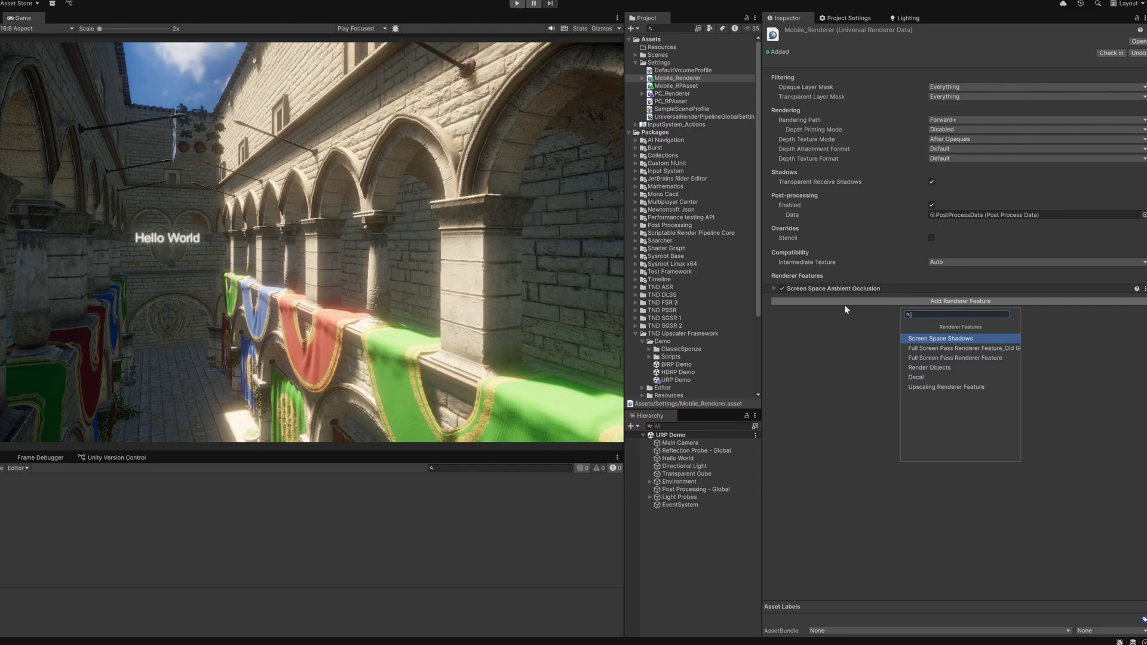
type("up")
key("Return")
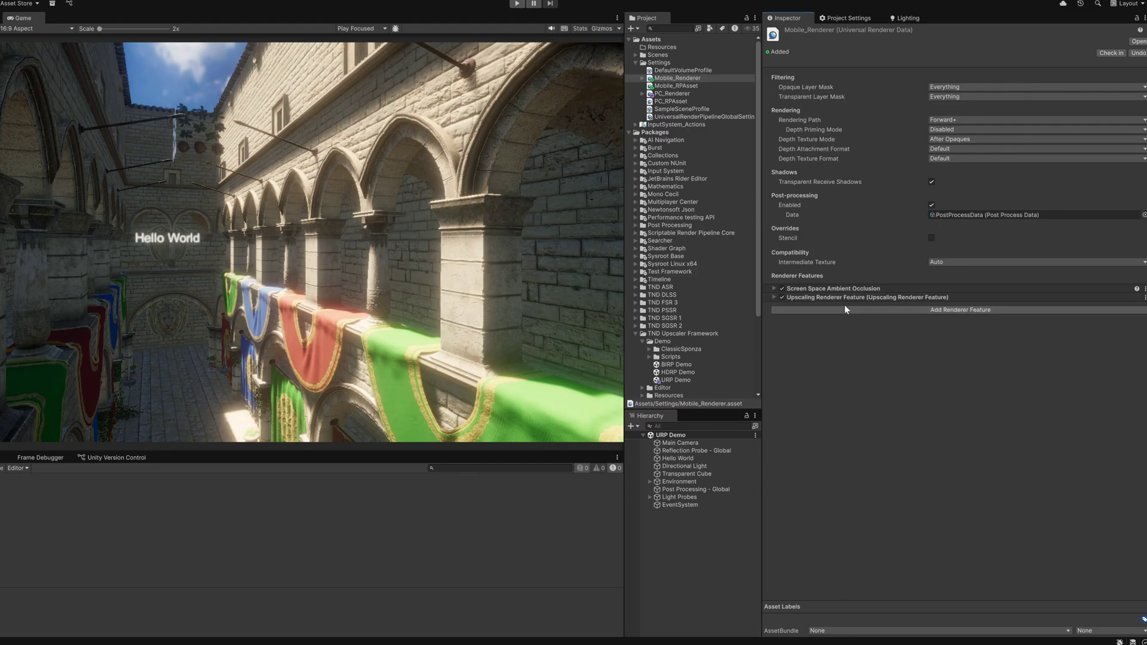